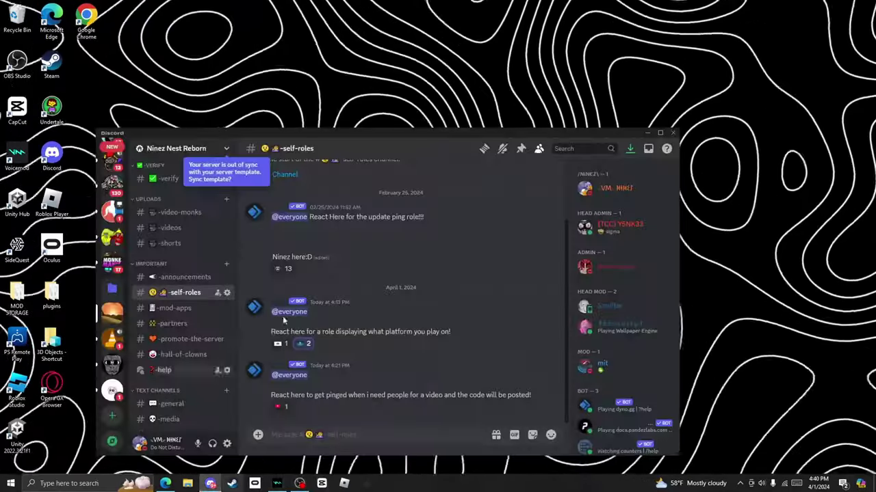
Step: Download maxos_reshade_settings.ini from the maxos-reshade-settings channel in the server's Gorilla Tag RTX section
scroll(166, 381, down, 10)
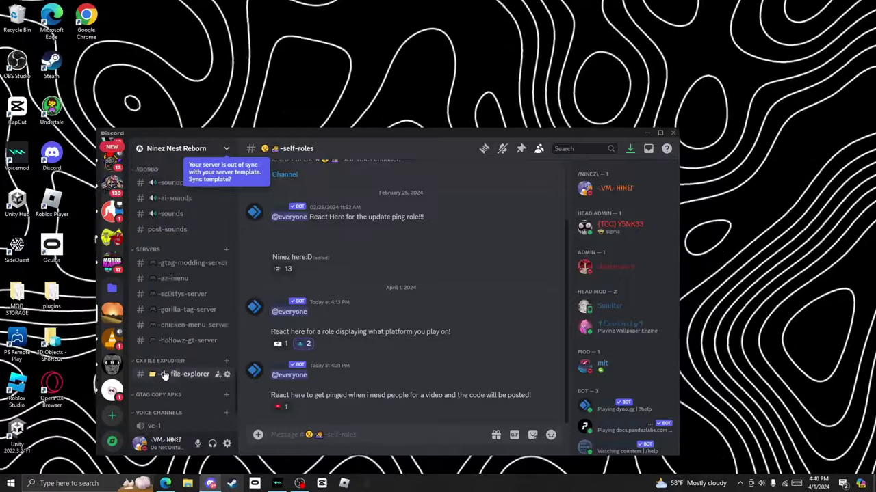
scroll(178, 357, down, 5)
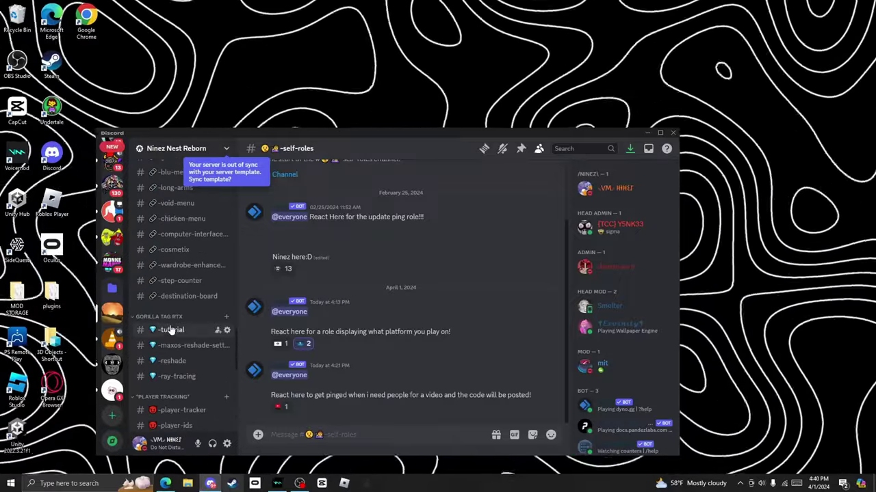
click(172, 331)
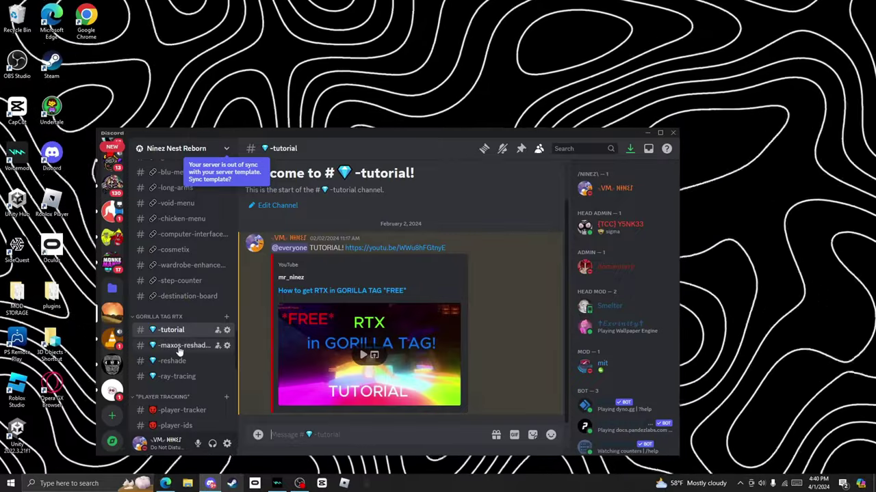
click(179, 349)
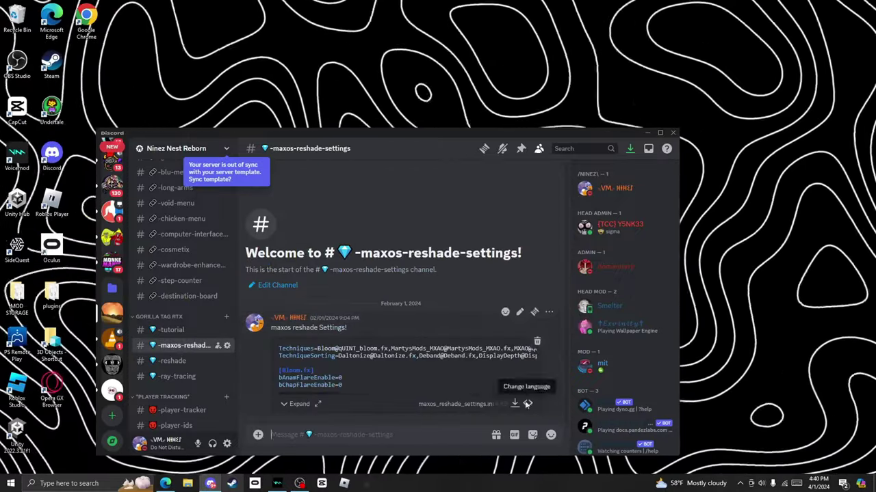
click(514, 405)
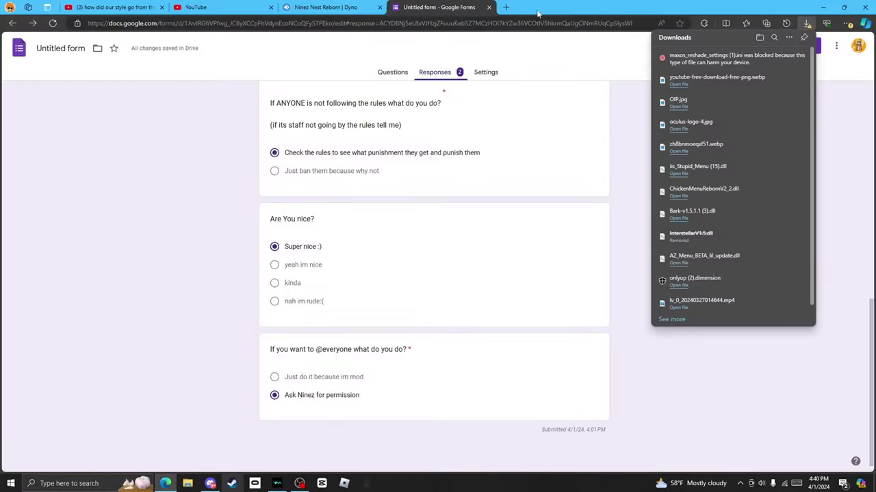
Step: Close the Untitled form browser tab and keep the blocked maxos_reshade_settings (1).ini download
click(488, 8)
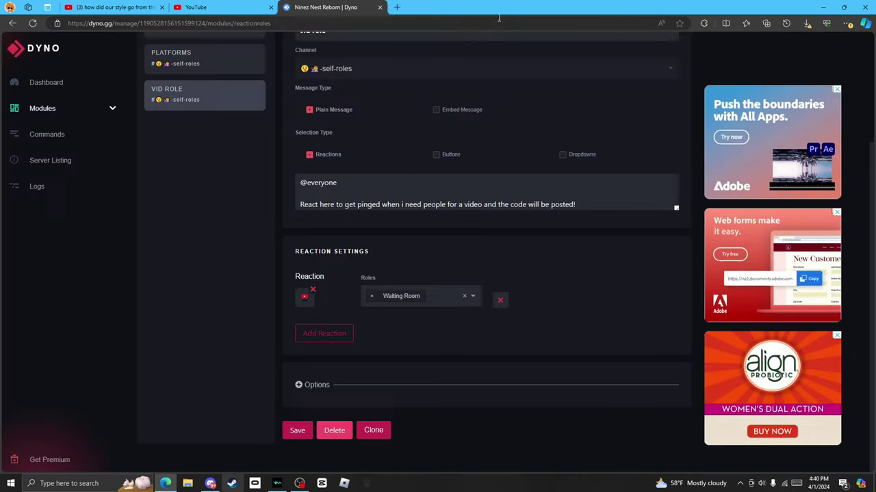
click(806, 26)
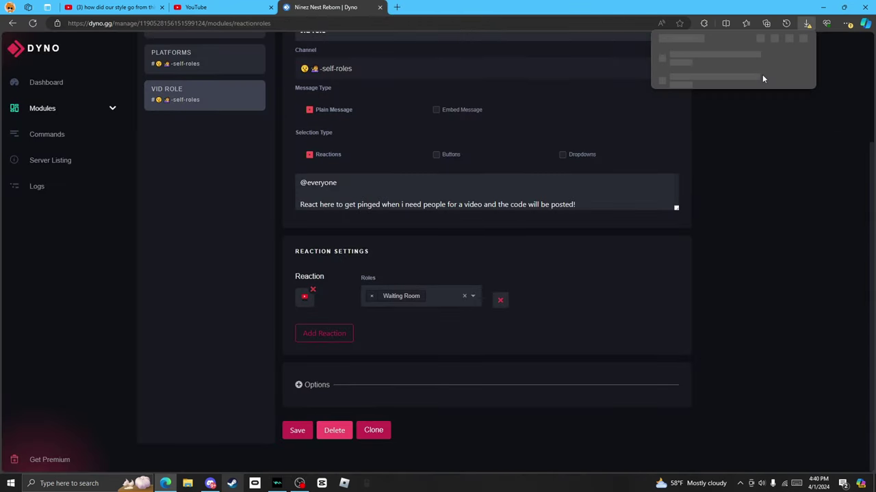
click(772, 58)
click(743, 89)
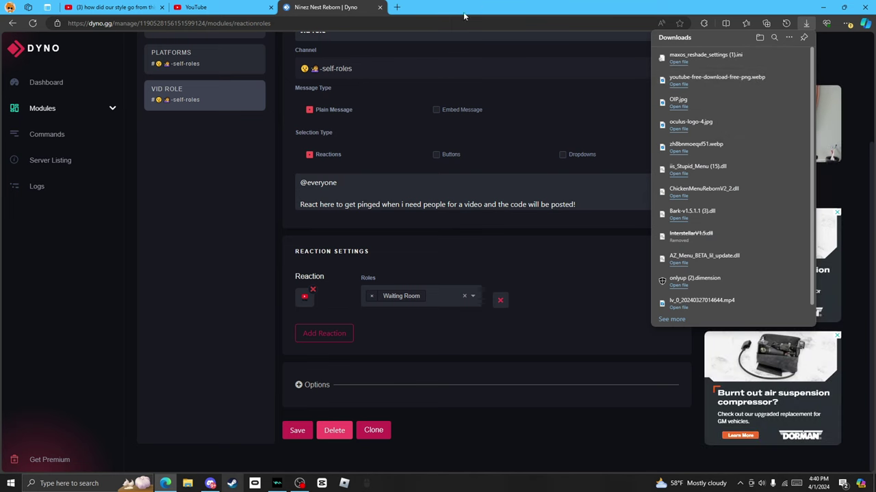
Step: Open a new browser tab, switch to Discord and download ReShade_Setup_6.0.1.exe from the reshade channel
click(398, 8)
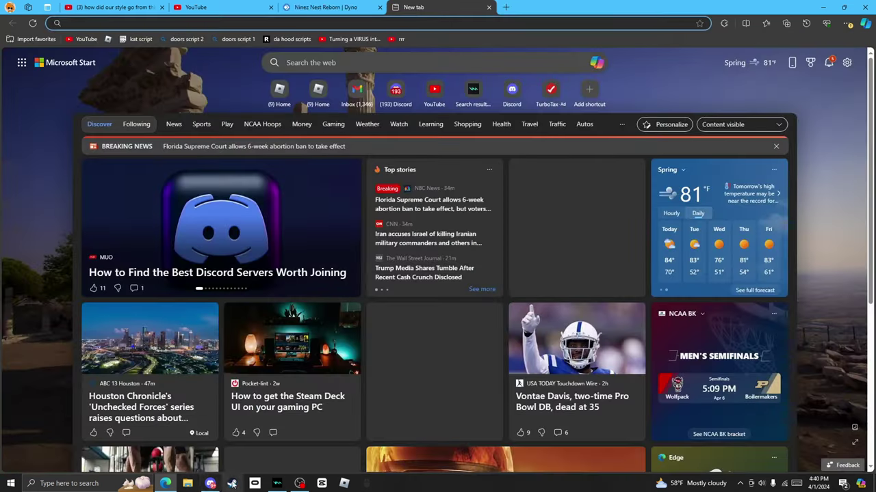
click(208, 483)
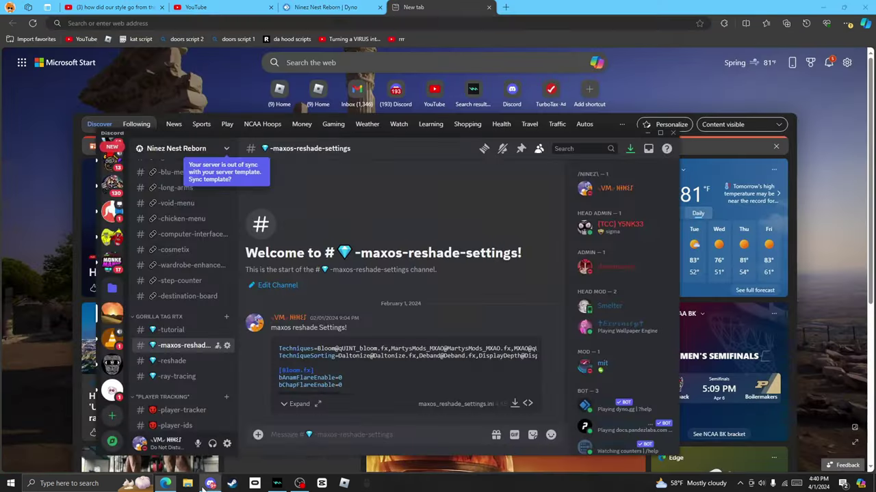
click(156, 366)
click(466, 383)
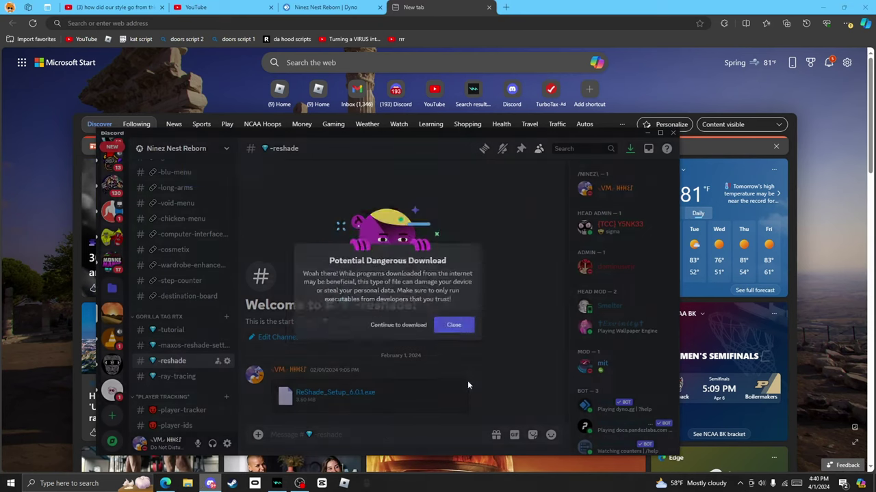
click(399, 328)
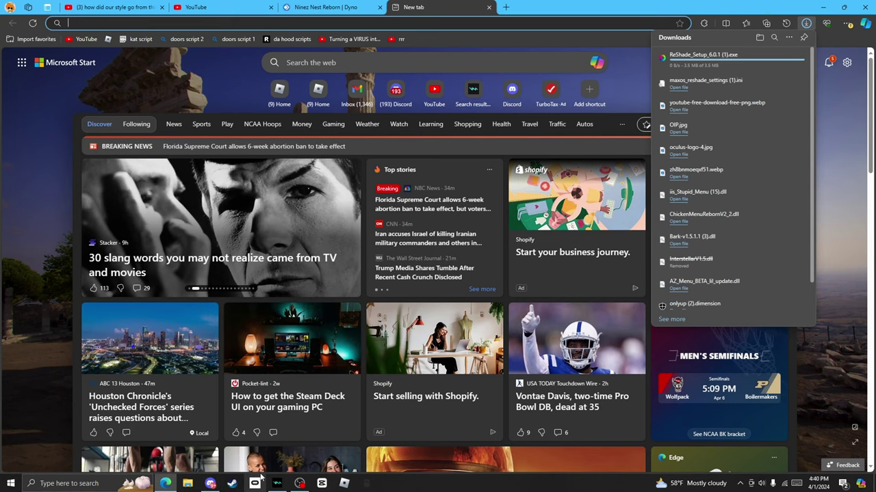
Step: Return to Discord, download RayTracing.zip from the ray-tracing channel, and close the new browser tab
click(210, 485)
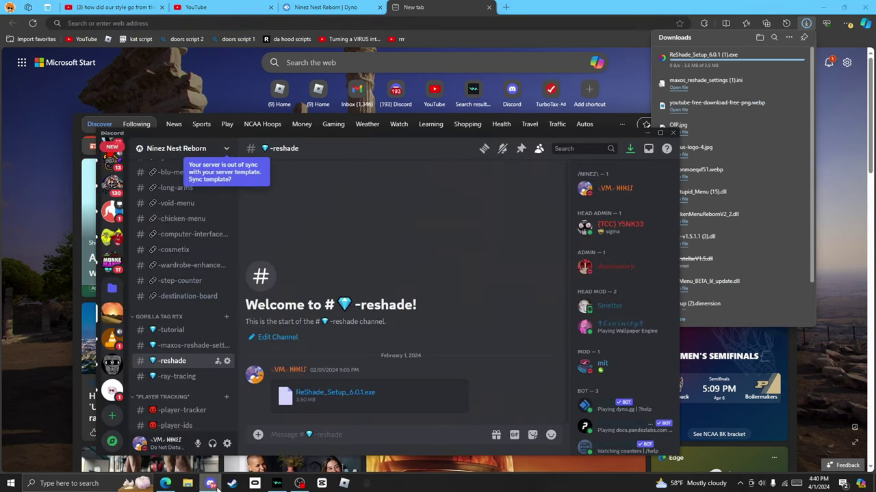
click(172, 377)
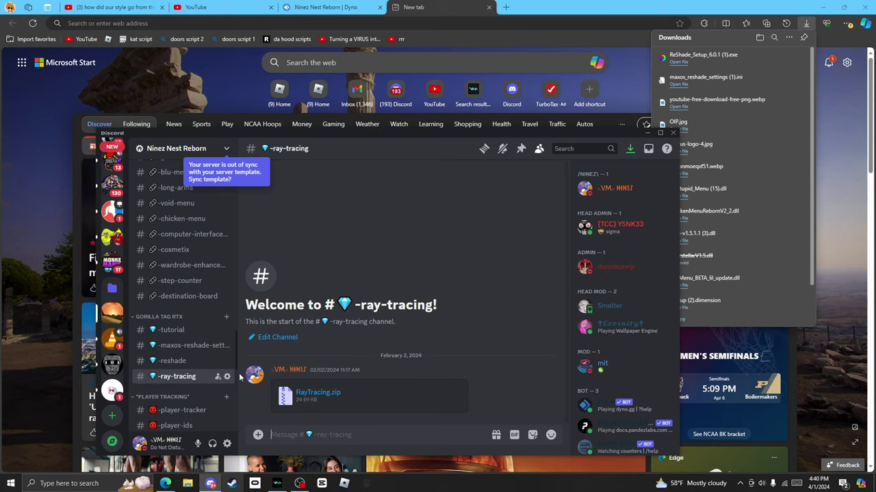
click(464, 385)
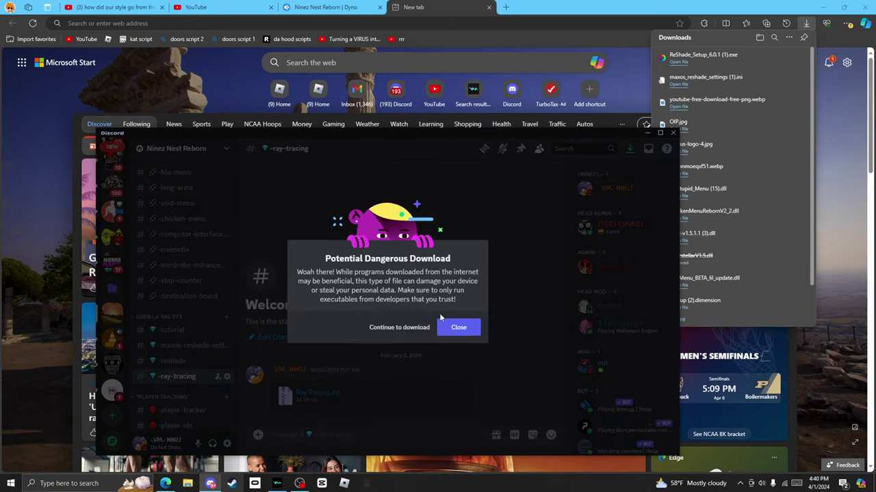
click(399, 332)
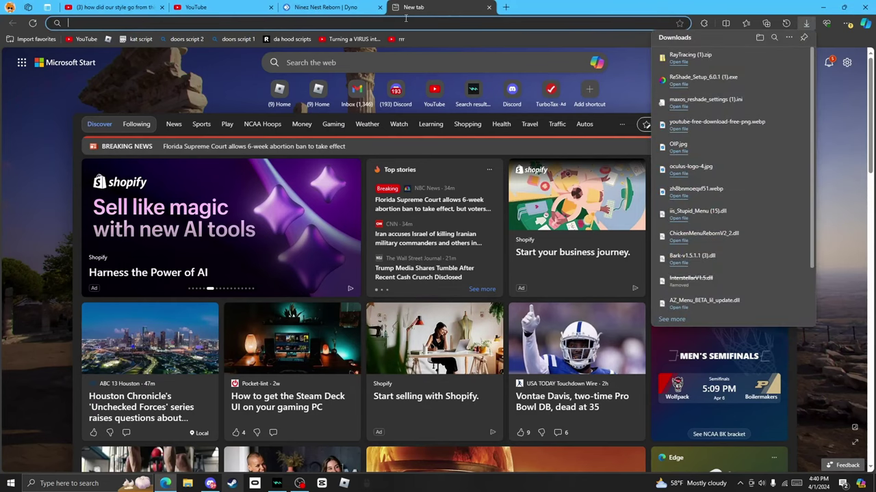
click(489, 7)
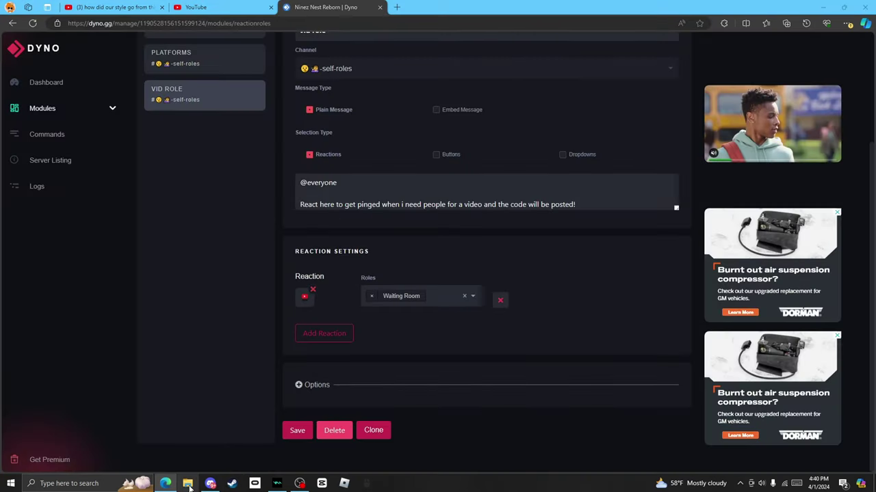
Step: Switch to File Explorer and show the Downloads folder, minimizing the extra Explorer window
click(188, 484)
right_click(188, 484)
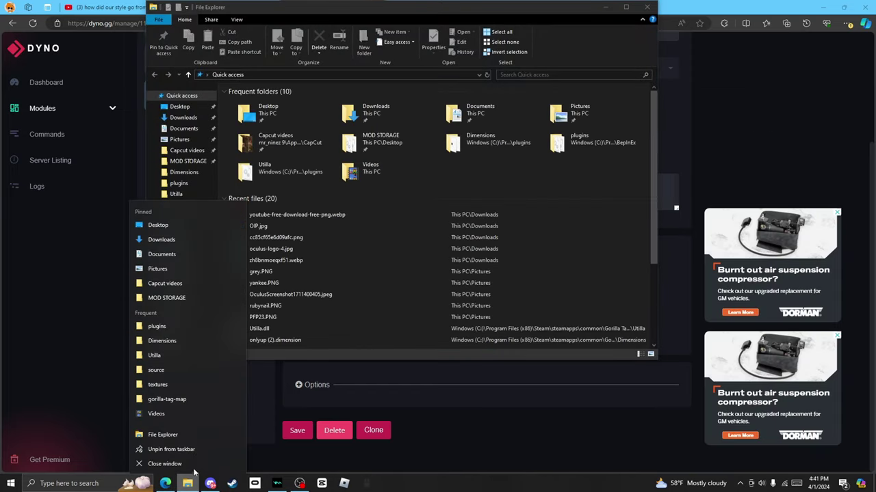
click(166, 439)
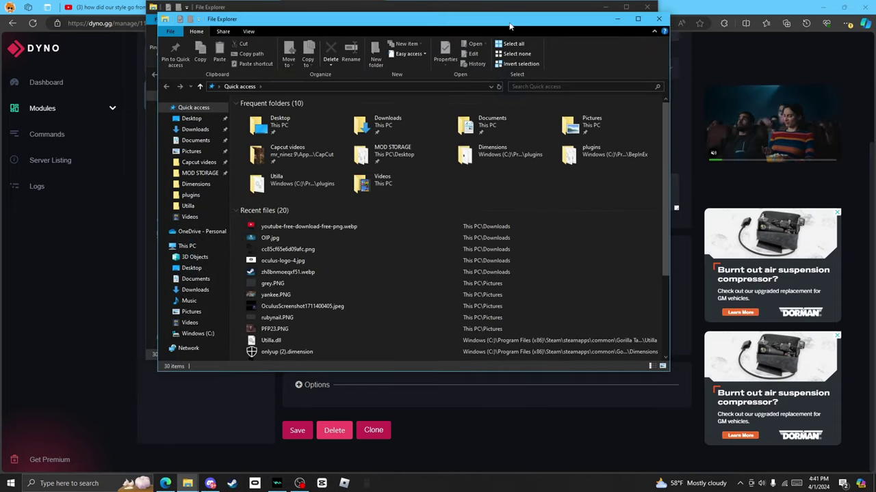
drag(495, 11, 729, 195)
key(super+Down)
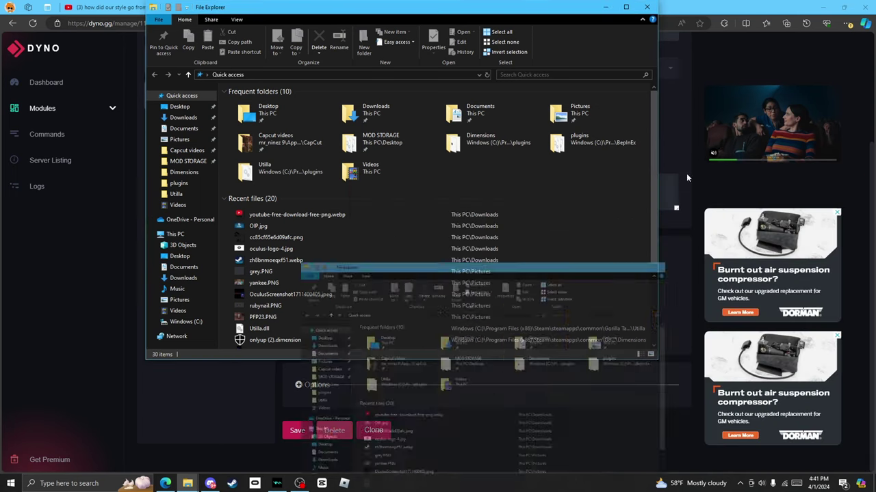
click(207, 119)
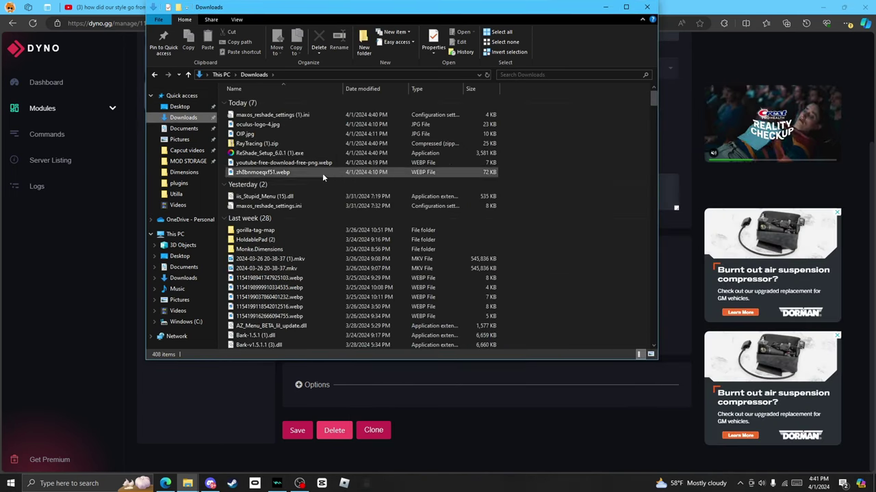
Step: Extract RayTracing (1).zip in Downloads to its default folder and minimize the extracted folder's window
right_click(273, 144)
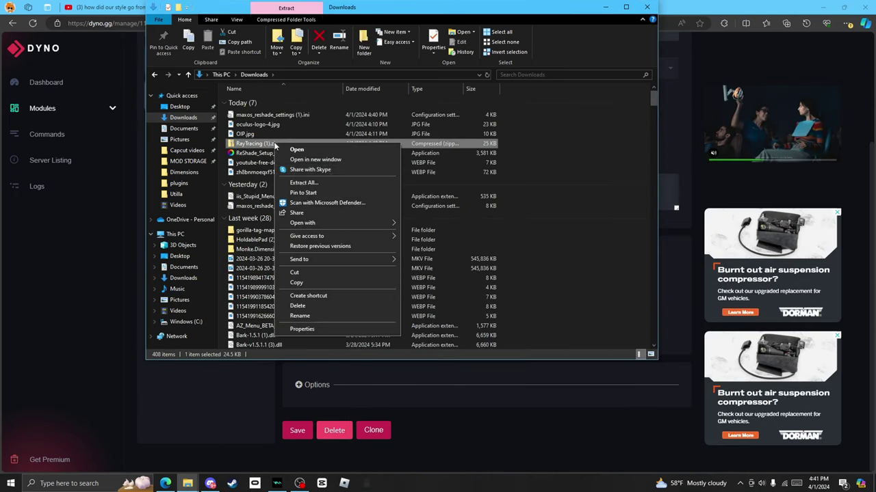
click(314, 182)
click(520, 329)
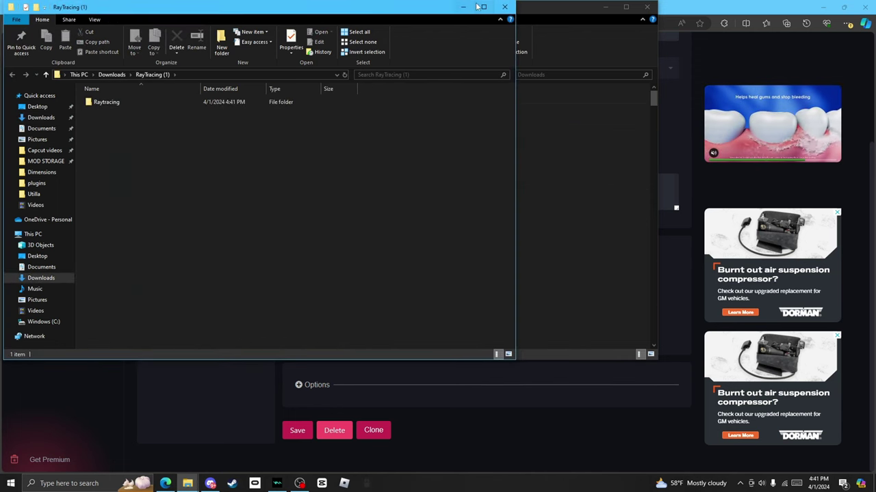
click(464, 9)
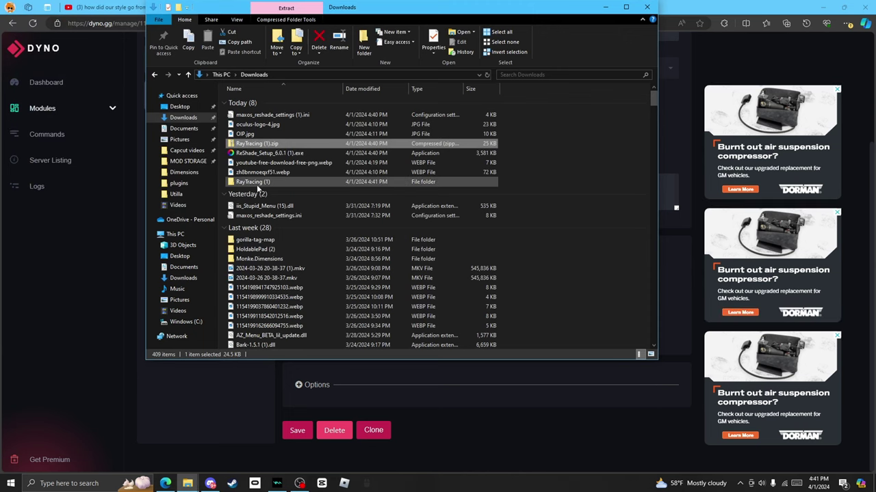
Step: Run ReShade_Setup_6.0.1 (1).exe from Downloads and continue with Gorilla Tag as the target game
double_click(277, 154)
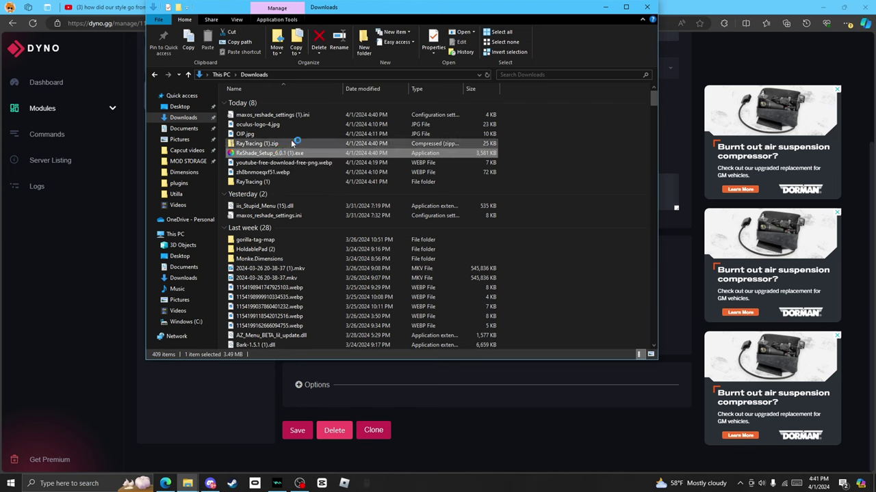
click(397, 194)
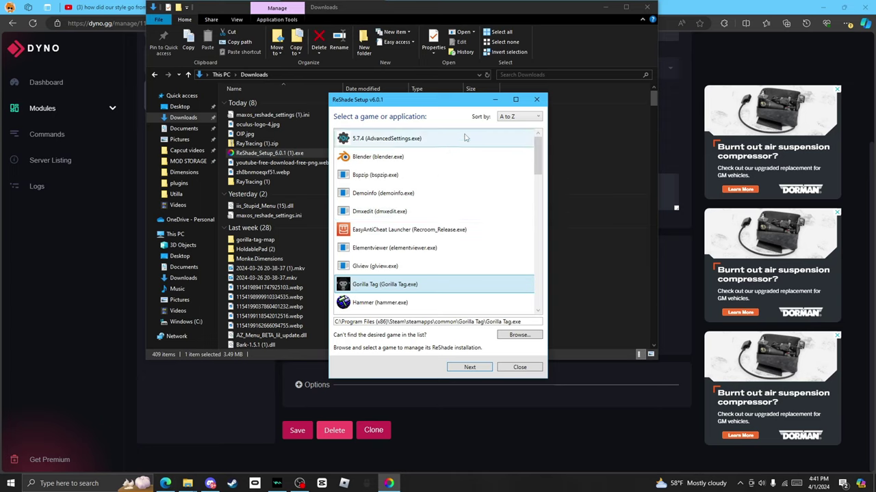
scroll(445, 180, down, 4)
scroll(444, 182, down, 10)
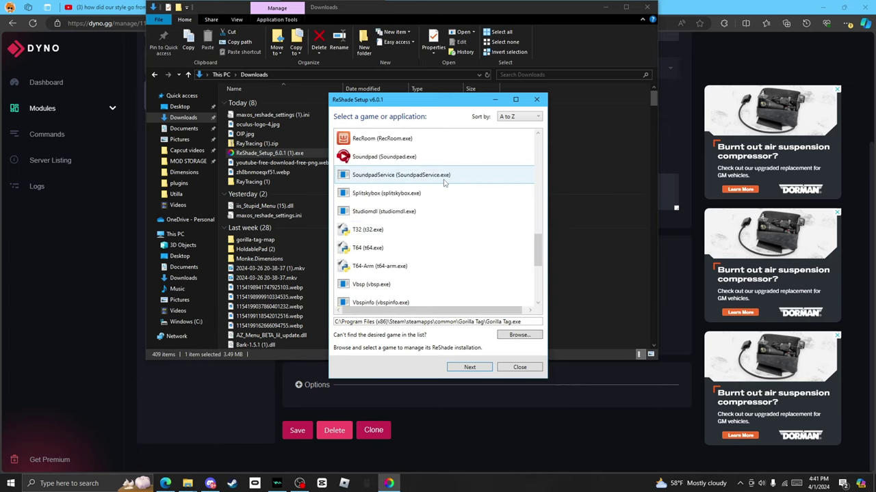
scroll(487, 207, up, 14)
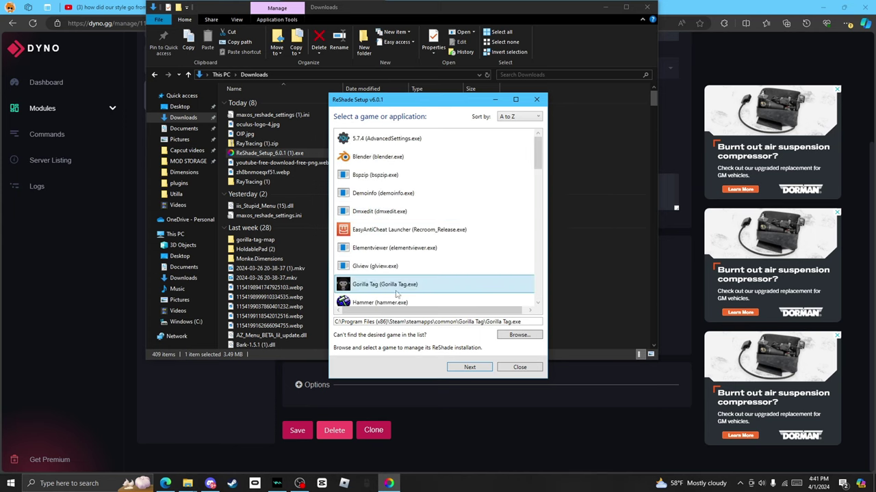
click(476, 366)
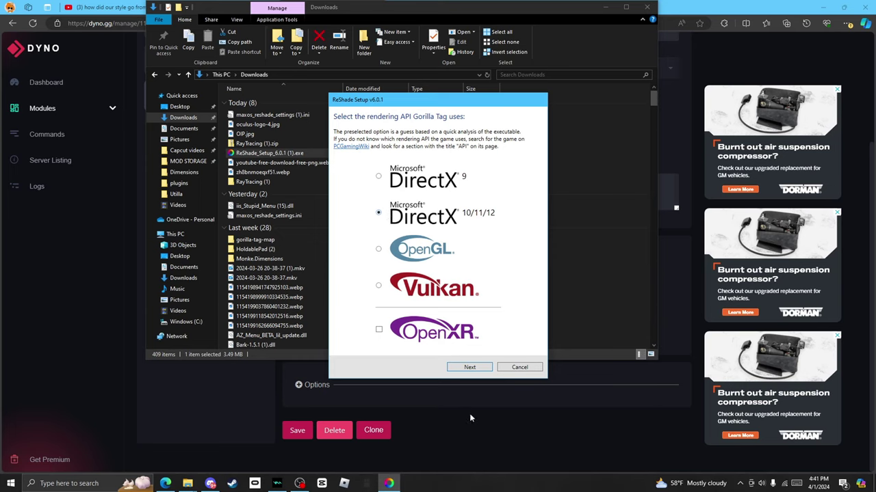
Step: Accept DirectX 10/11/12 as the rendering API and proceed with updating ReShade and effects
click(470, 368)
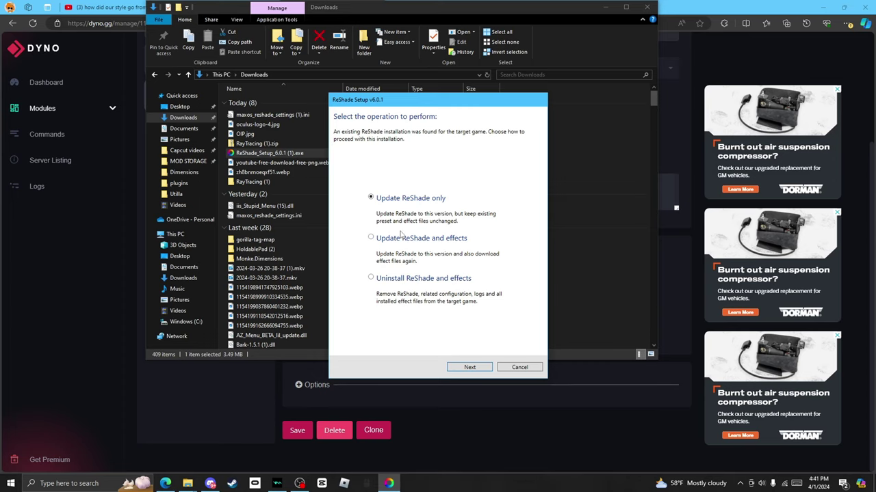
click(469, 367)
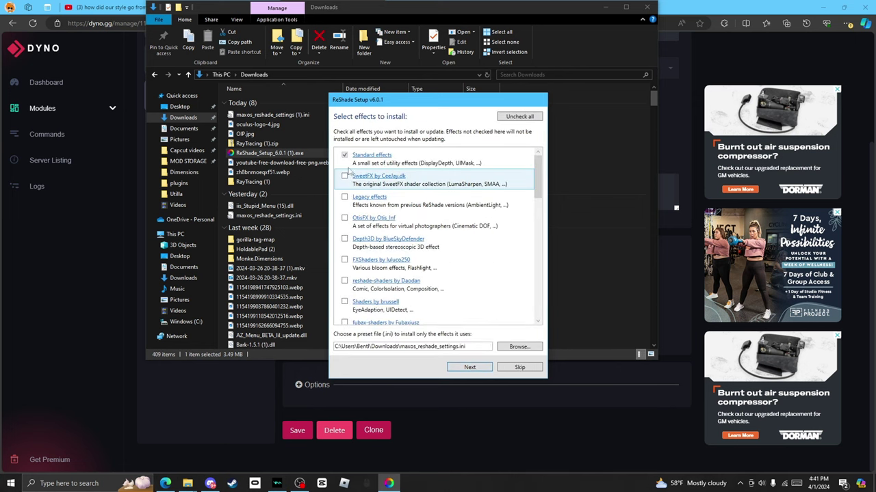
Step: Expand the SweetFX and Legacy effects packages, leaving their individual shaders such as Technicolor.fx unchecked
click(345, 176)
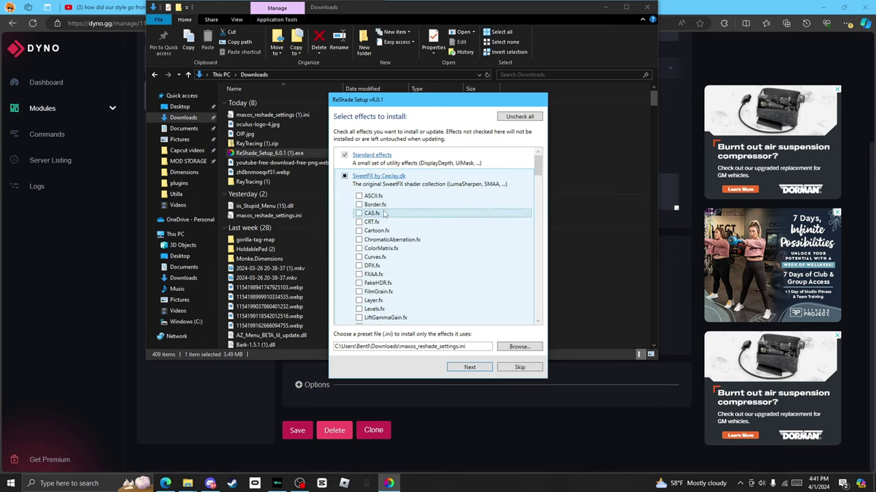
drag(542, 165, 541, 171)
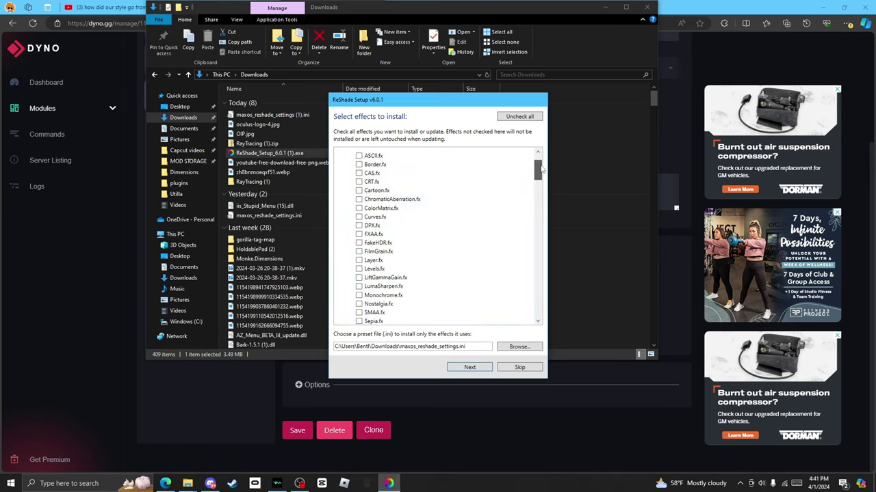
scroll(353, 241, down, 4)
click(358, 239)
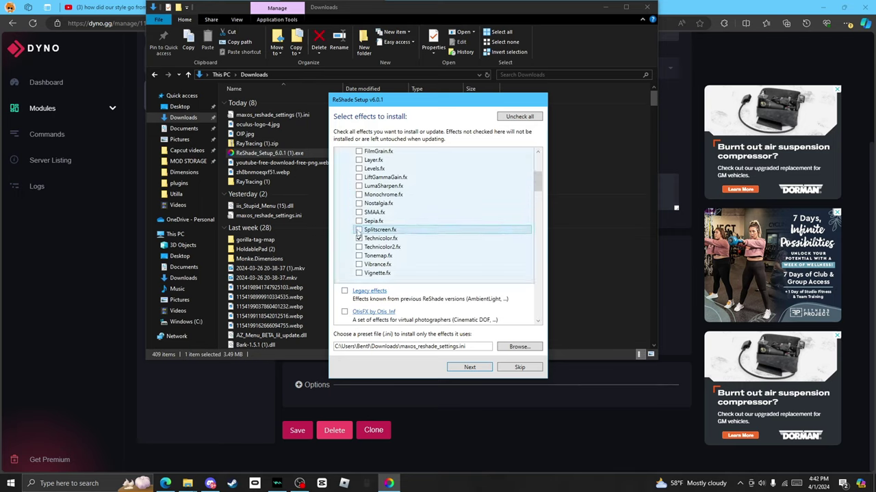
click(359, 239)
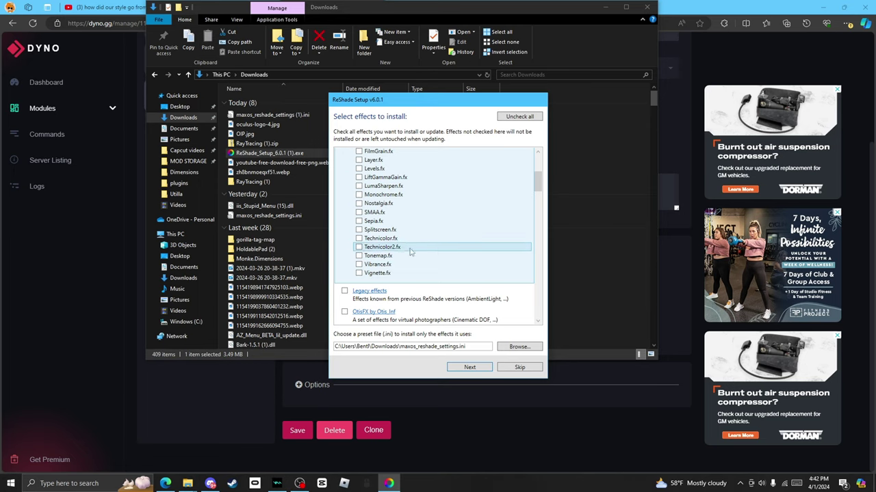
scroll(384, 172, down, 3)
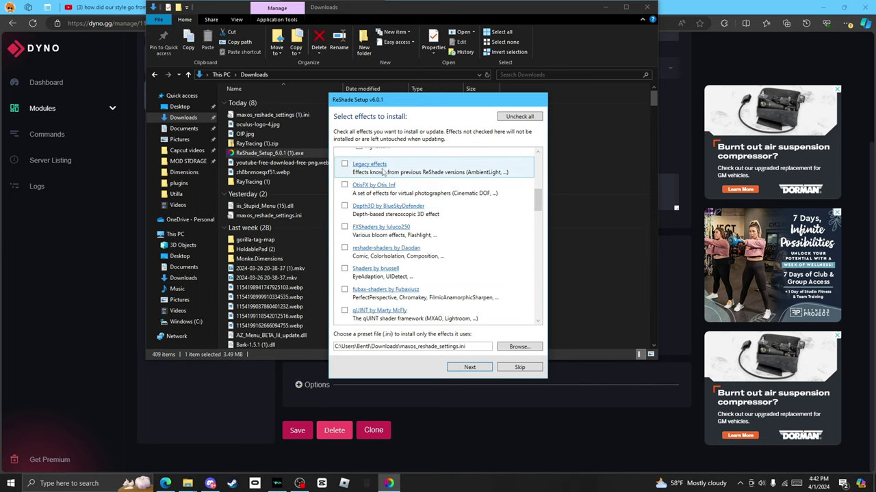
click(345, 165)
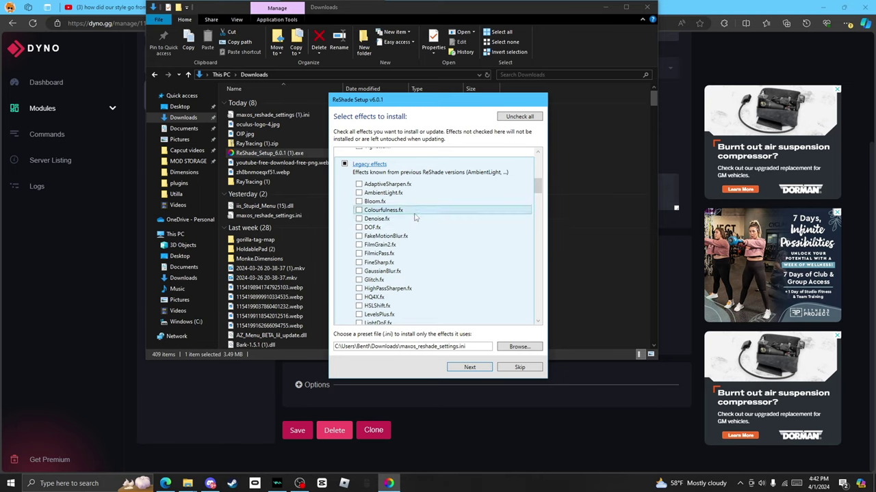
drag(539, 186, 524, 165)
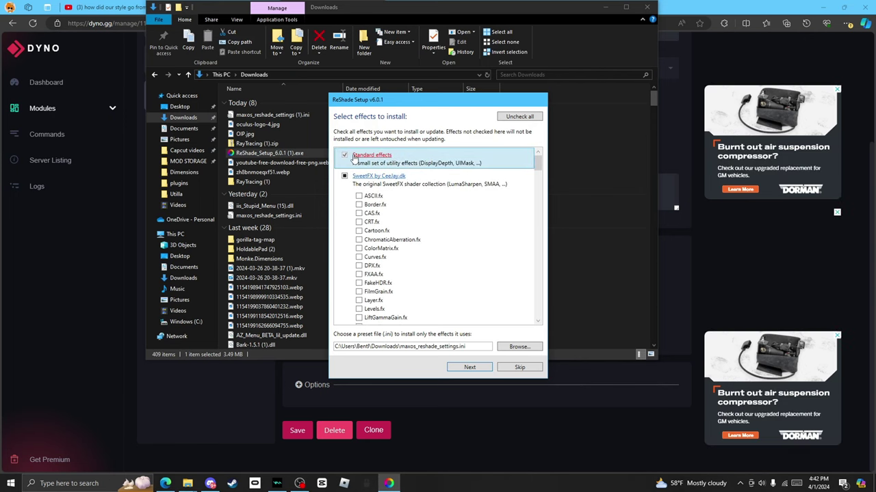
click(354, 156)
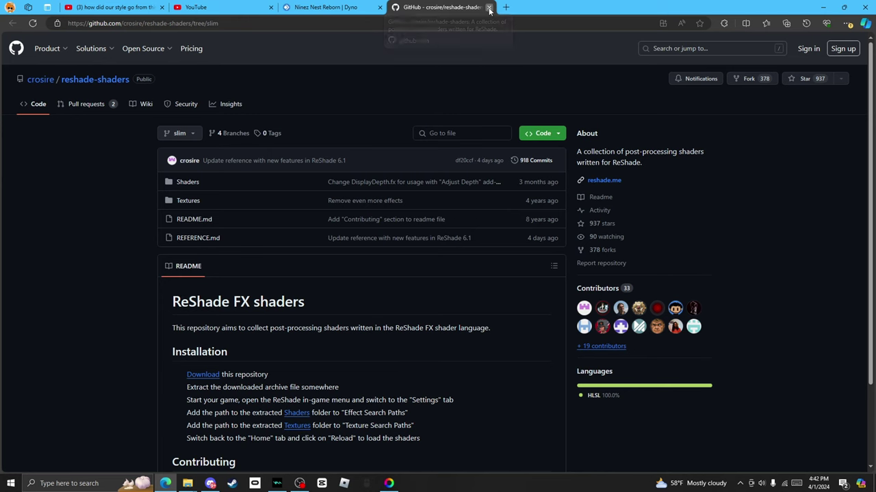
click(489, 7)
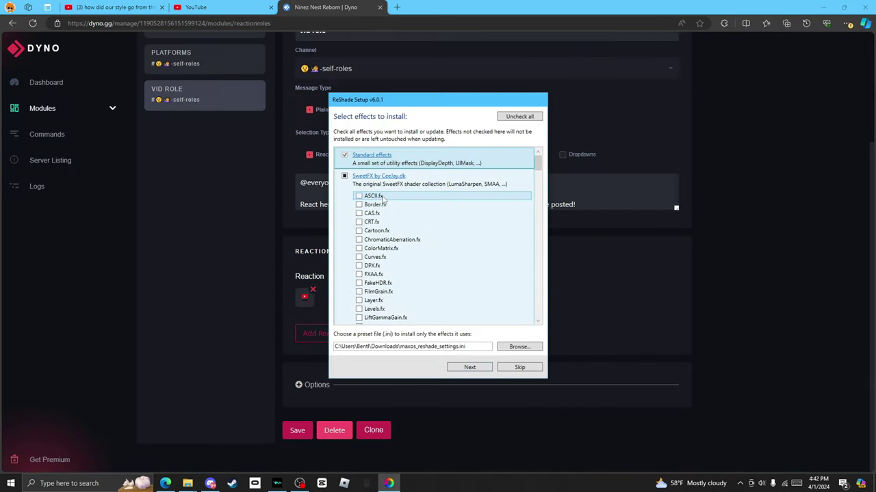
click(378, 176)
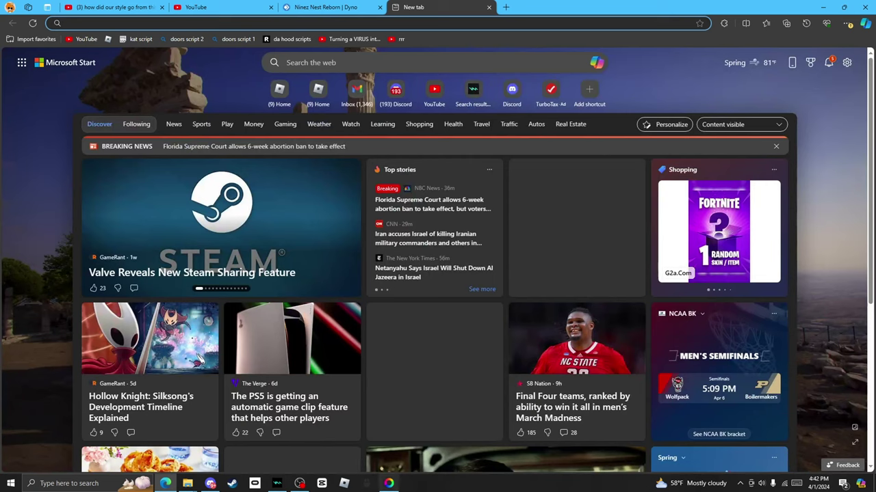
click(367, 484)
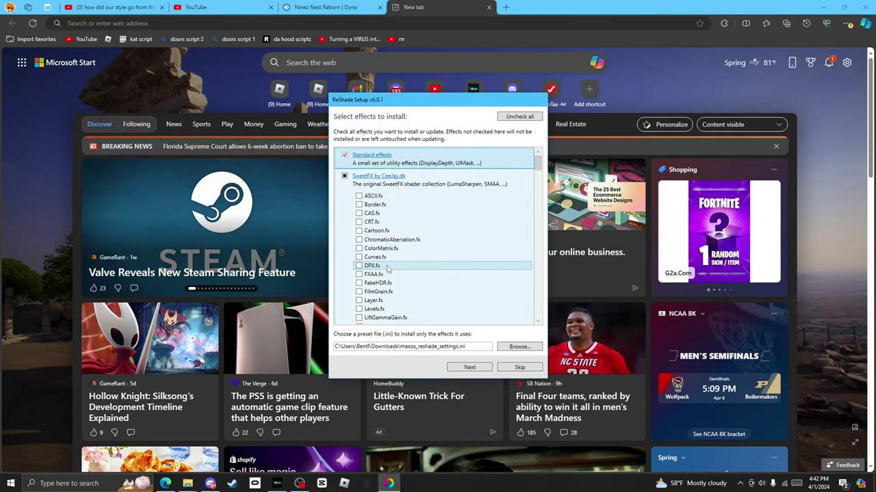
Step: Look through the remaining effect packages and expand iMMERSE, leaving its individual shaders unchecked
drag(537, 161, 564, 212)
click(344, 285)
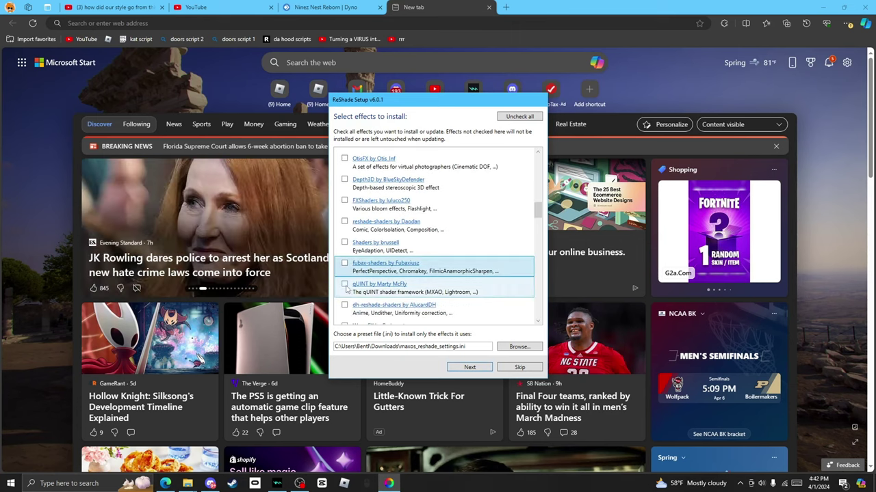
drag(538, 213, 534, 268)
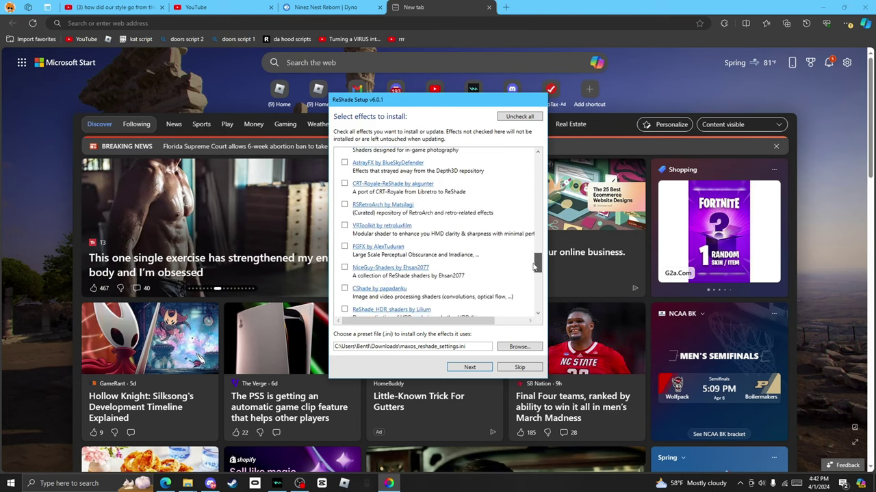
scroll(533, 271, down, 2)
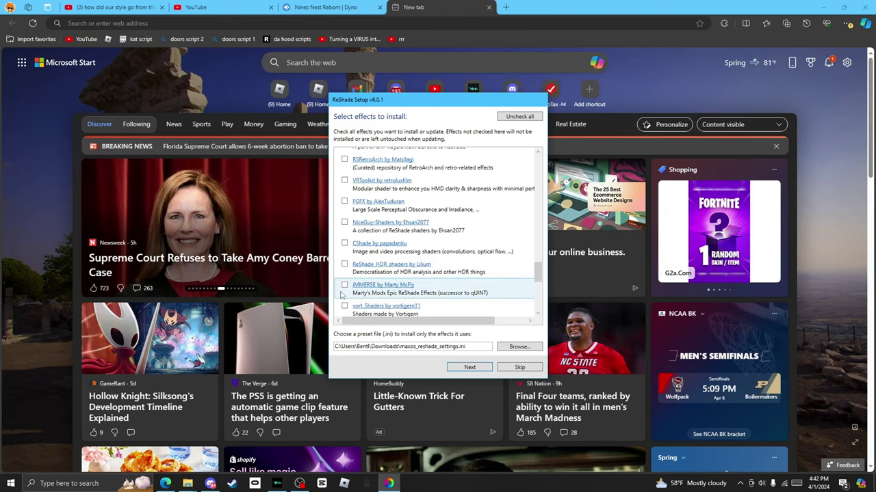
click(345, 286)
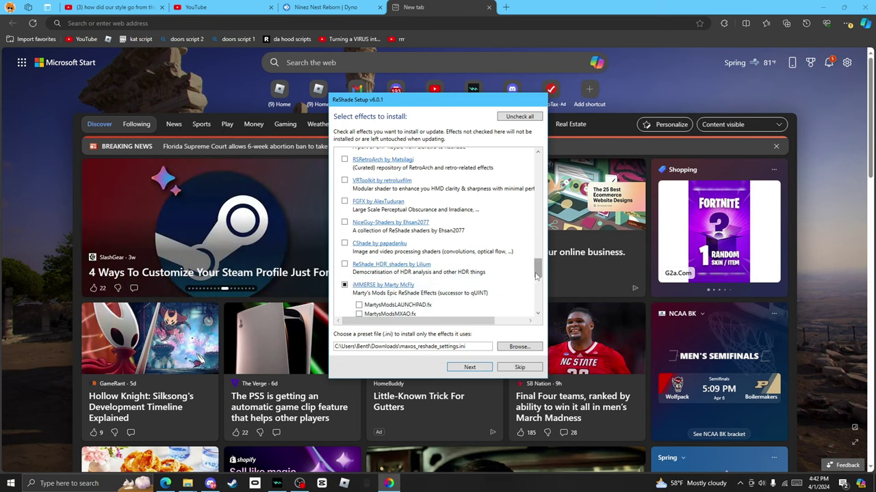
drag(537, 267, 508, 164)
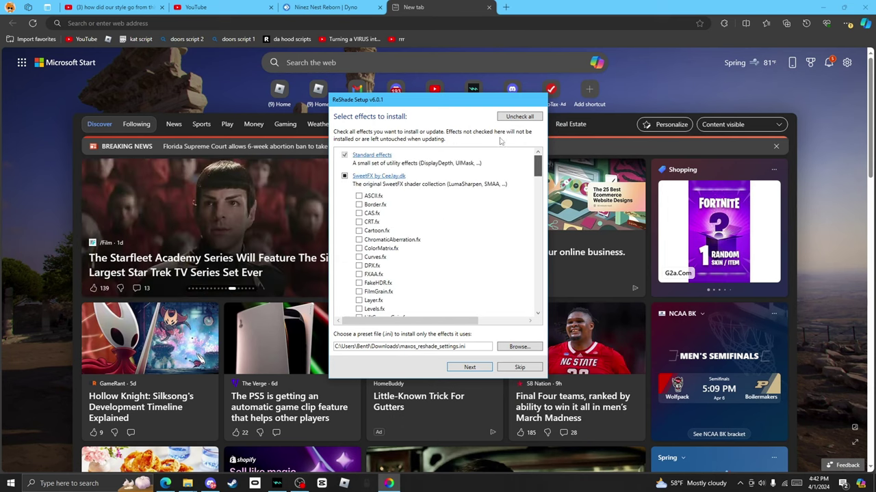
Step: Load maxos_reshade_settings.ini from Downloads as the preset, install its effects and finish the ReShade setup
click(520, 348)
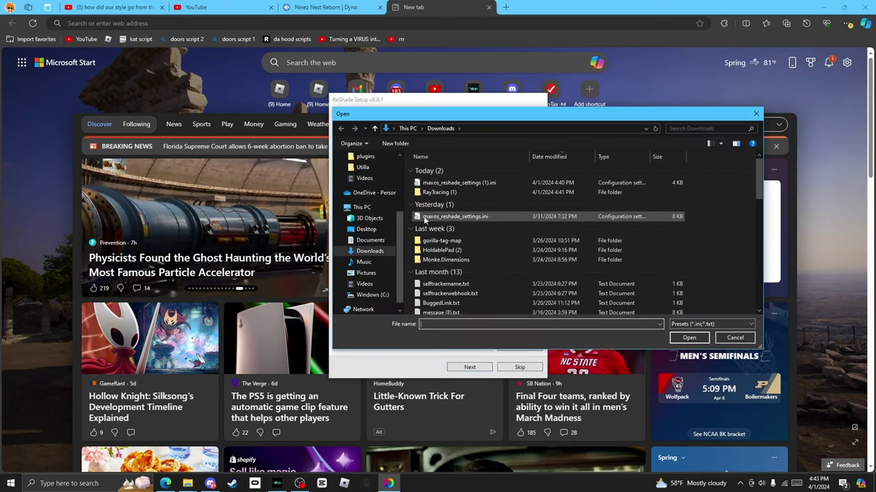
click(425, 217)
click(689, 338)
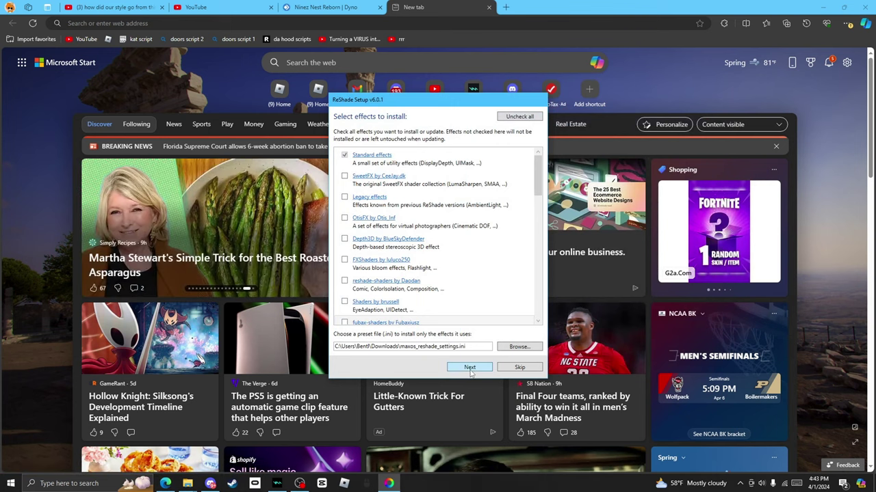
click(470, 368)
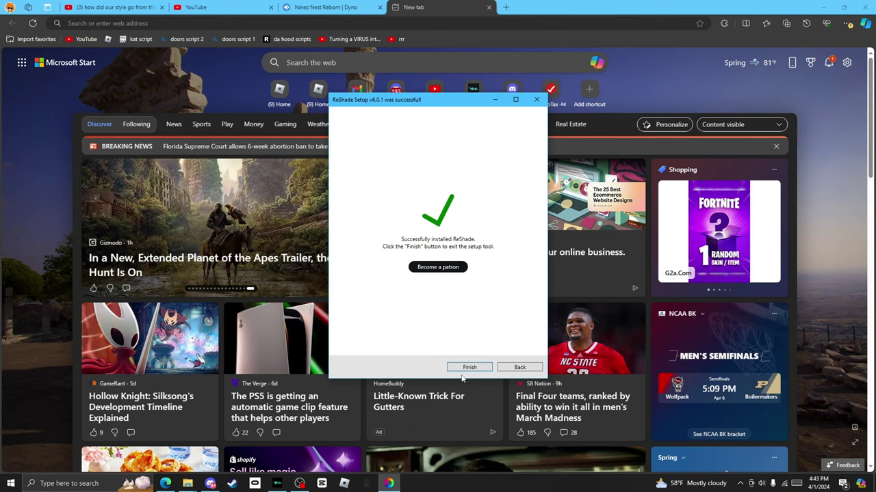
click(463, 369)
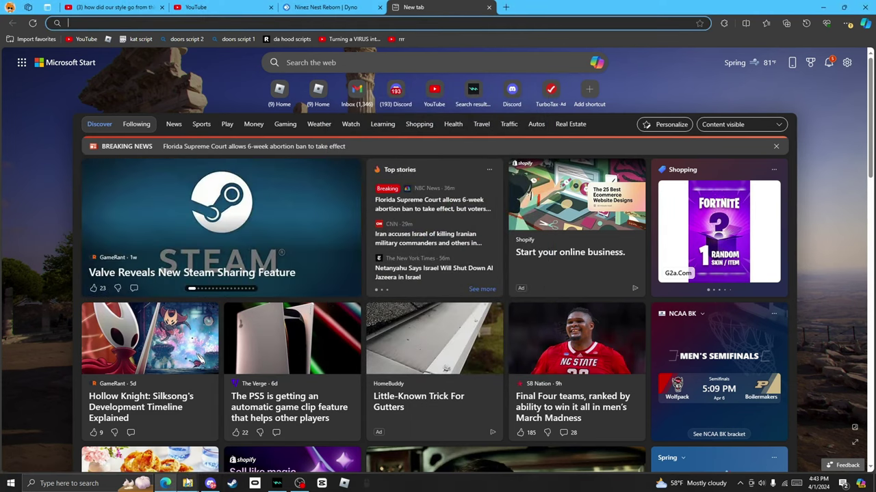
Step: Place two File Explorer windows side by side and open Gorilla Tag's reshade-shaders folder in one, starting from the plugins folder
click(186, 483)
drag(752, 173, 685, 108)
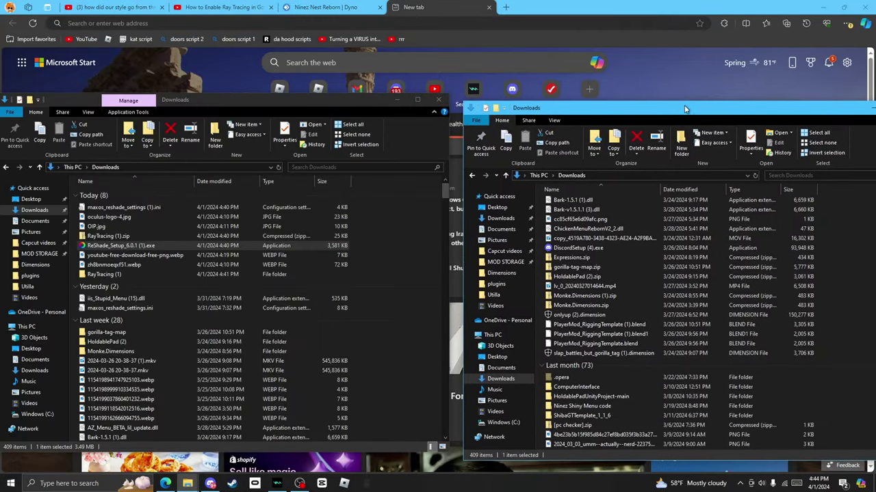
click(30, 276)
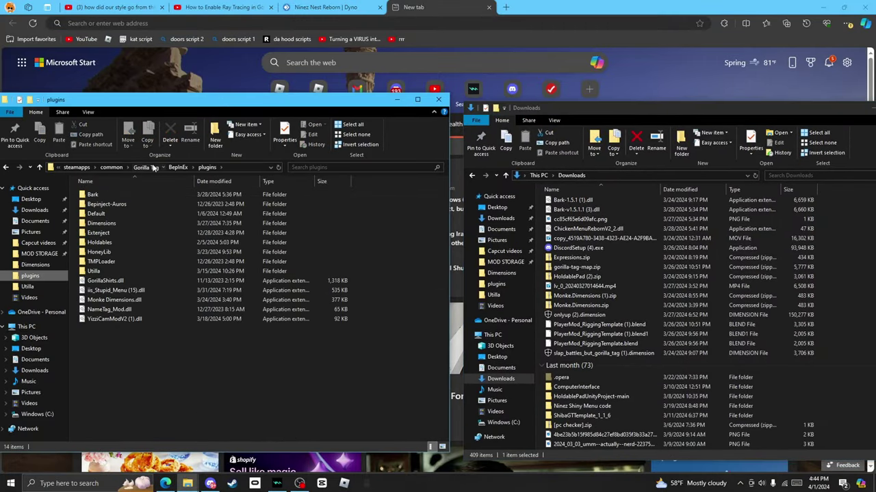
click(154, 168)
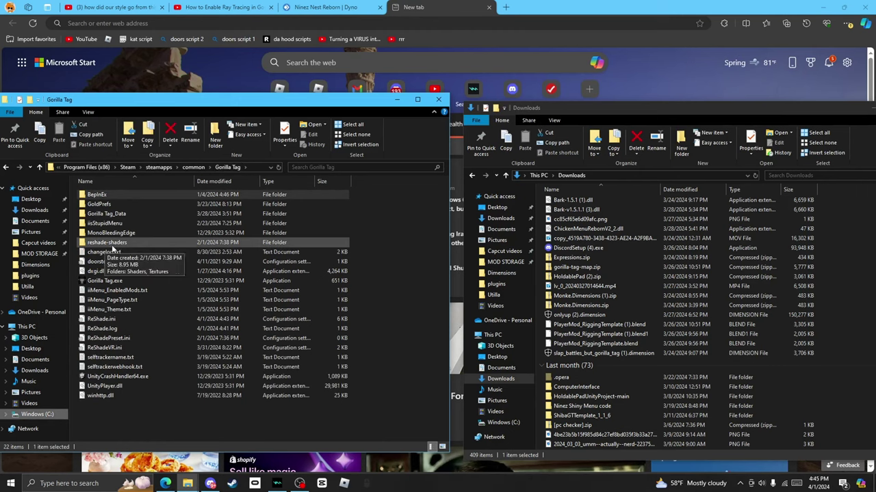
double_click(112, 244)
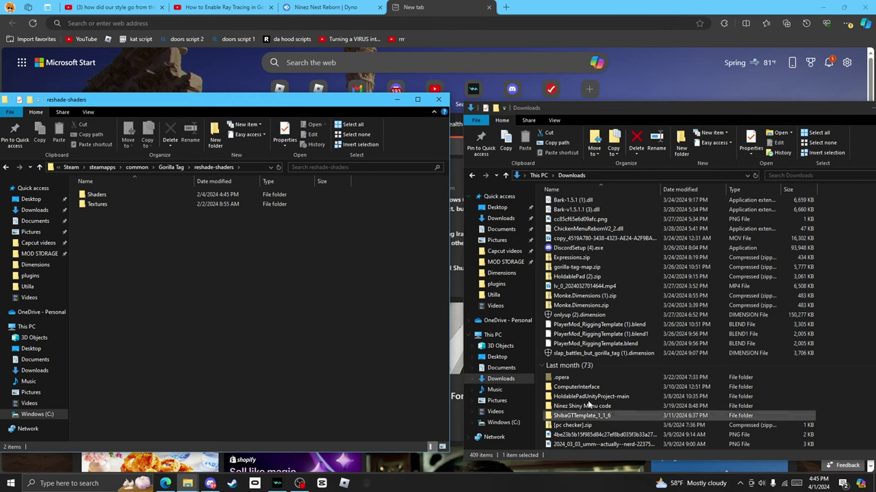
Step: In the other Downloads window, open the Raytracing folder inside the extracted RayTracing (1) folder
scroll(593, 242, up, 8)
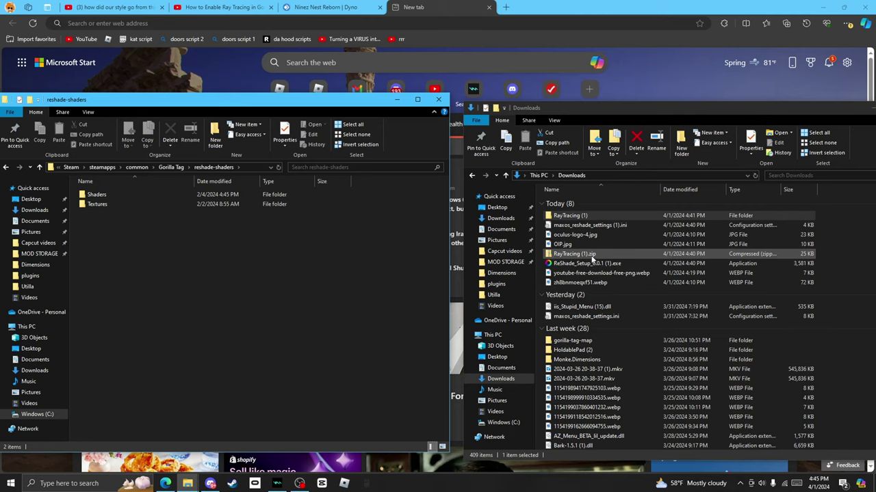
double_click(571, 215)
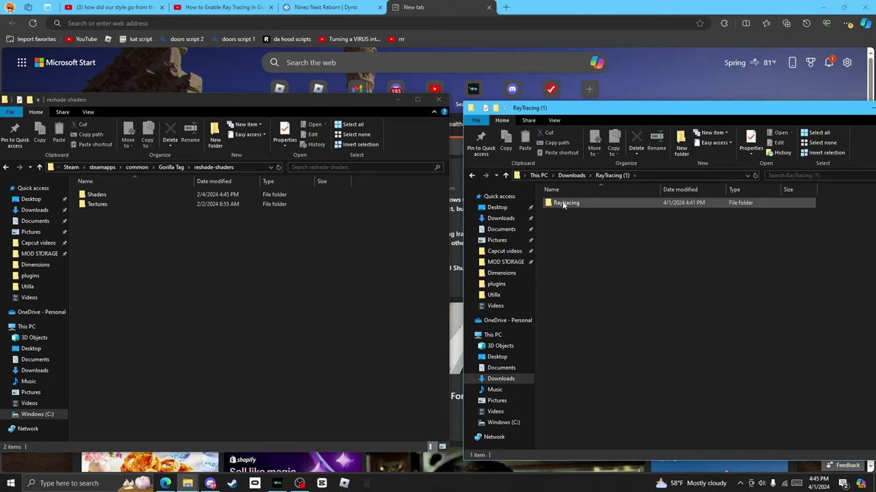
double_click(560, 203)
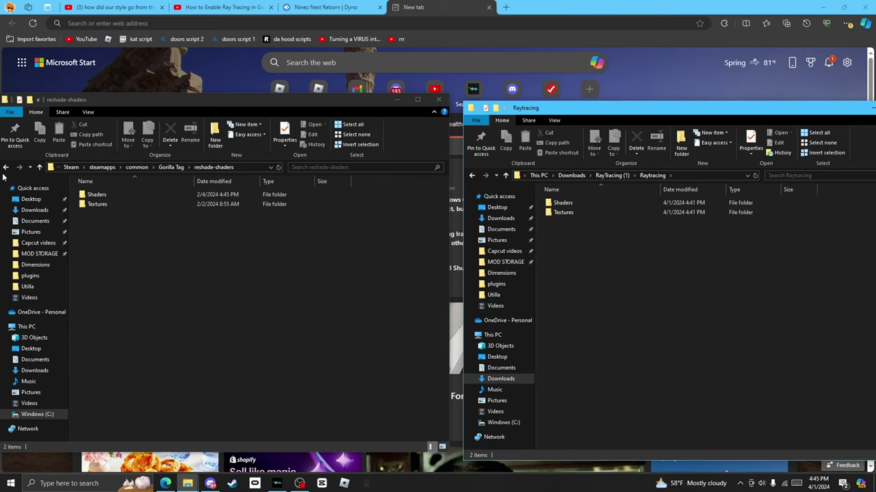
Step: Open the Shaders folder in both reshade-shaders and Raytracing, and check the contents of the extracted qUINT folder before returning to Shaders
double_click(90, 197)
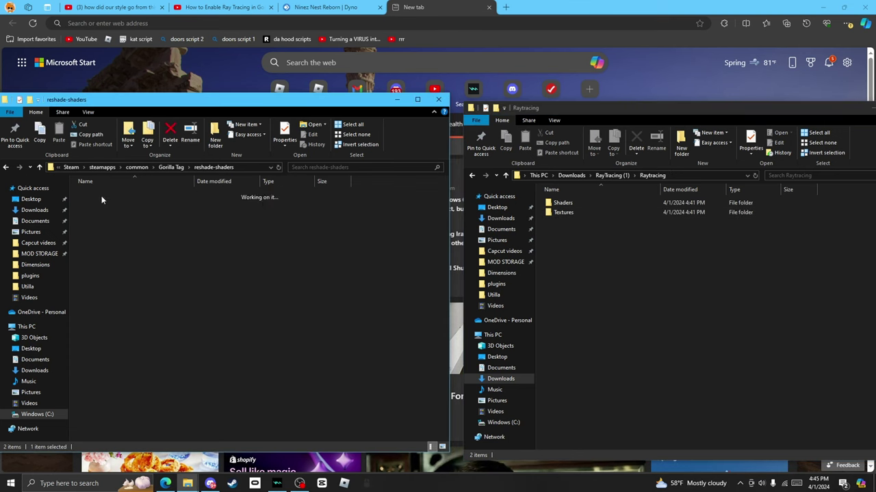
double_click(571, 204)
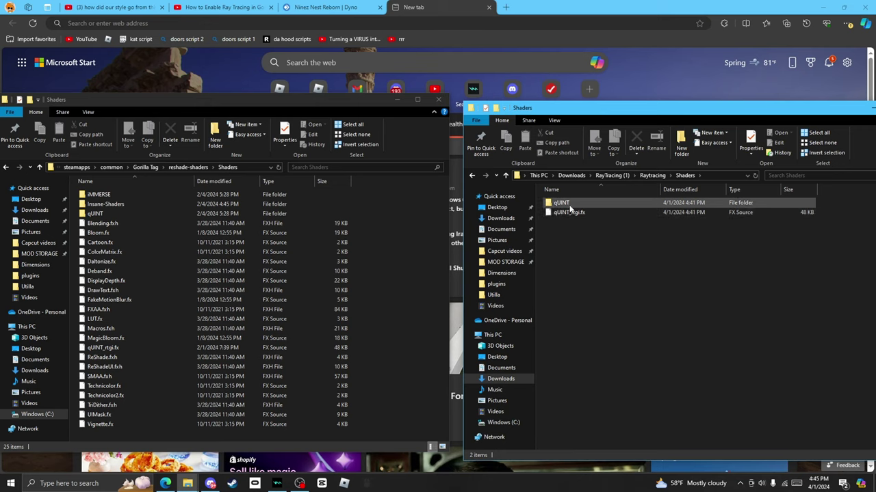
double_click(569, 207)
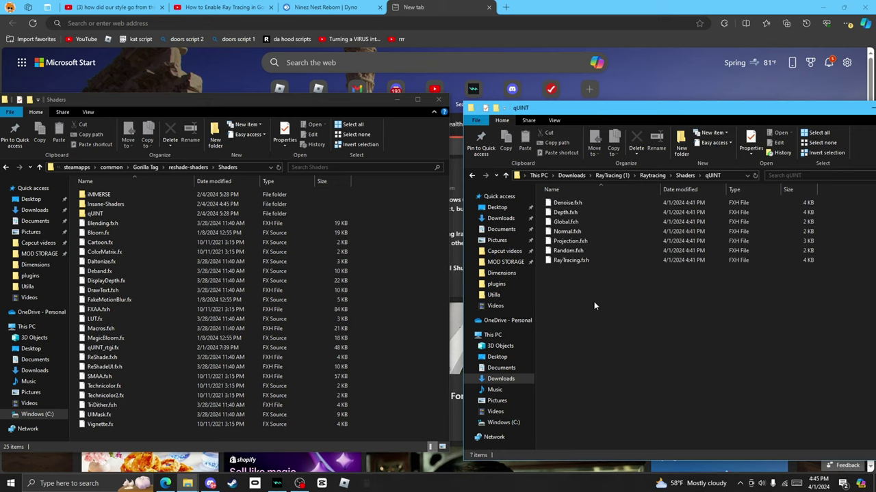
key(alt+Left)
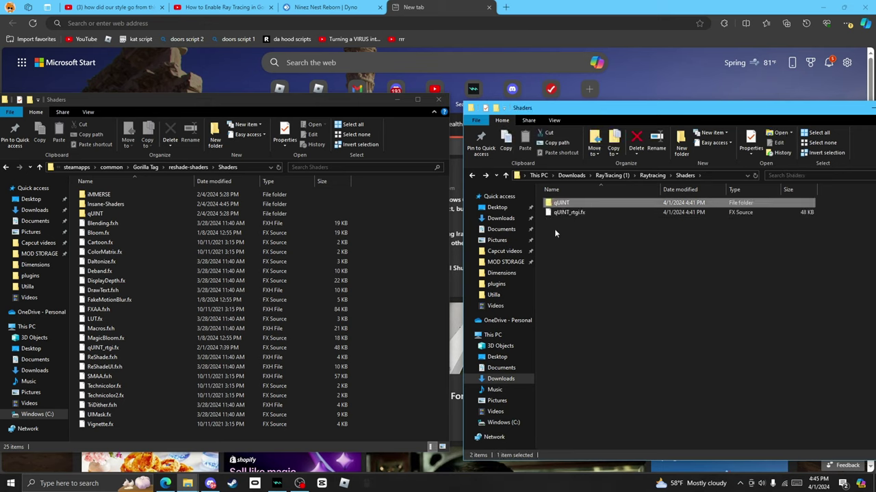